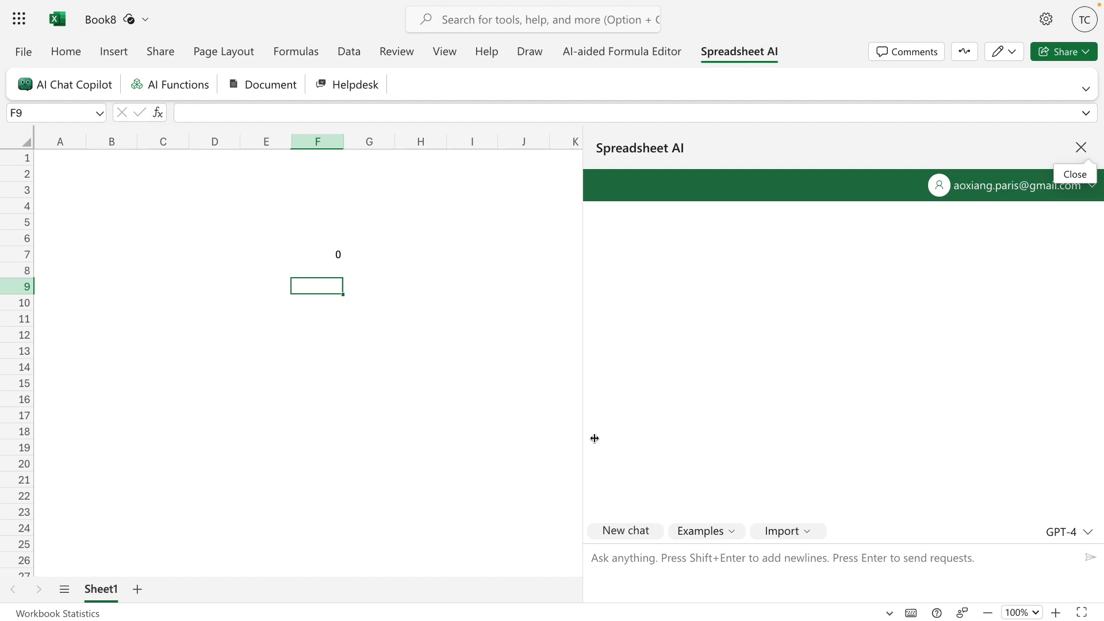
Step: Start a Formula Optimization request in Spreadsheet AI and enter F7 as the cell to optimize
left_click(728, 529)
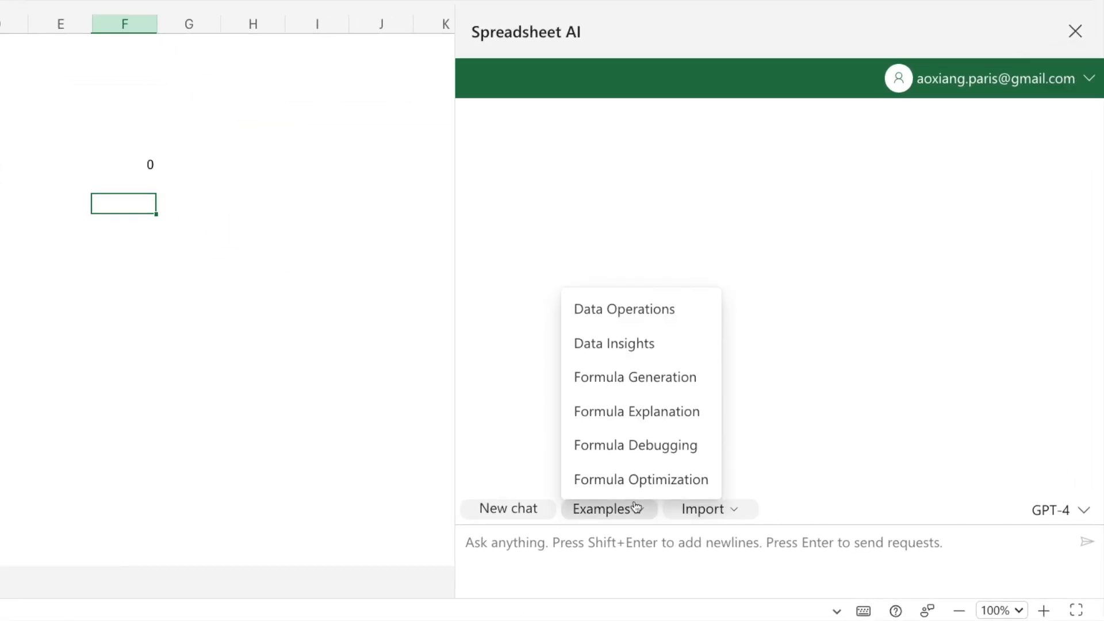
left_click(636, 483)
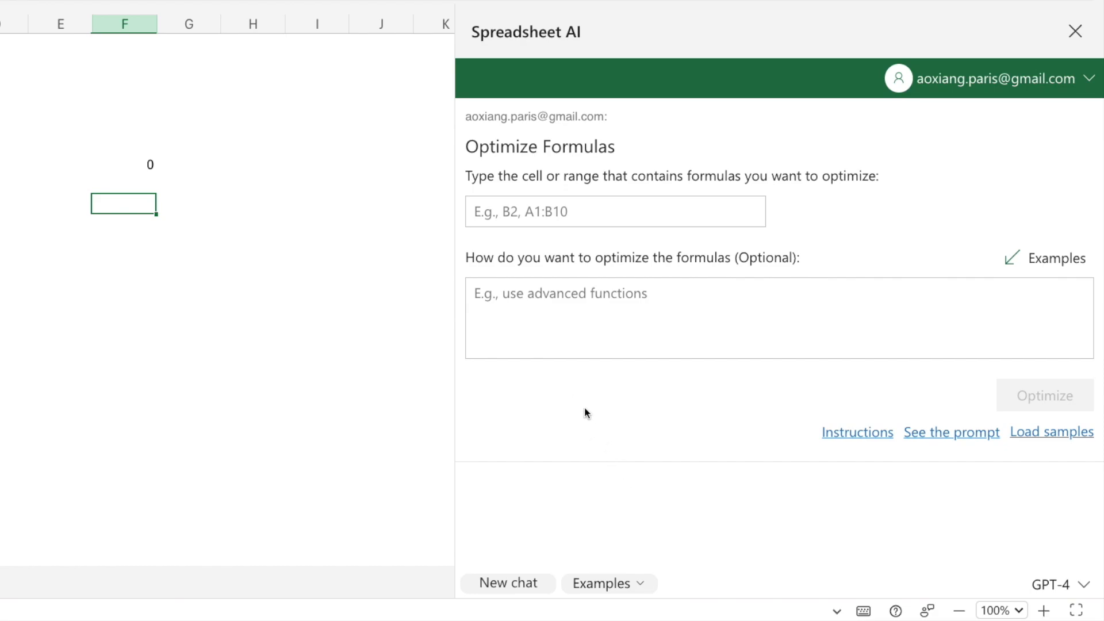
left_click(585, 205)
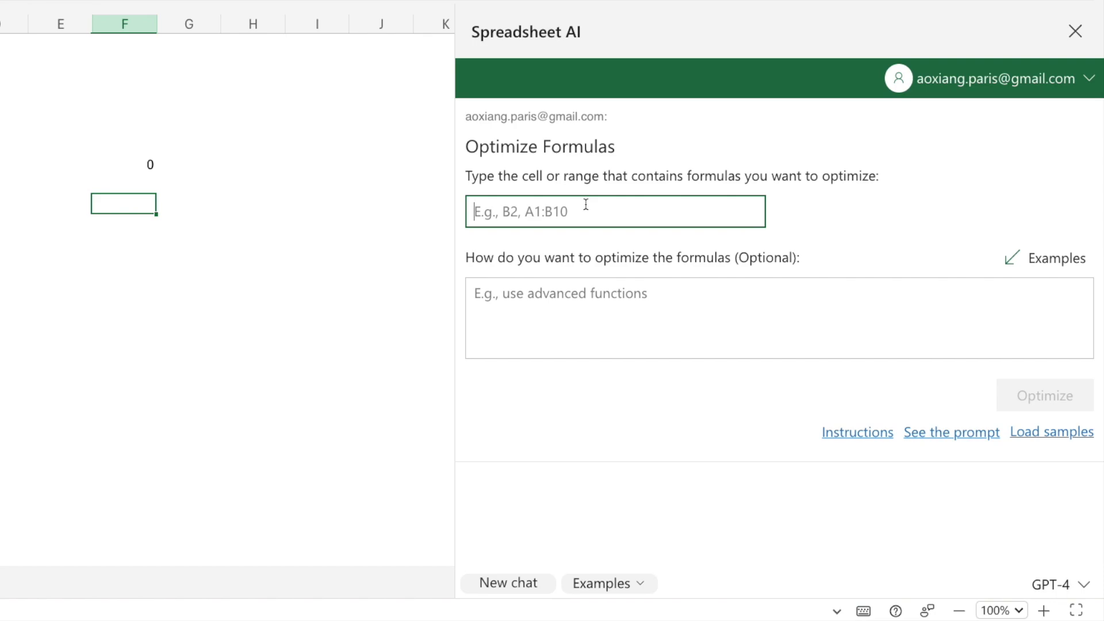
type("F7")
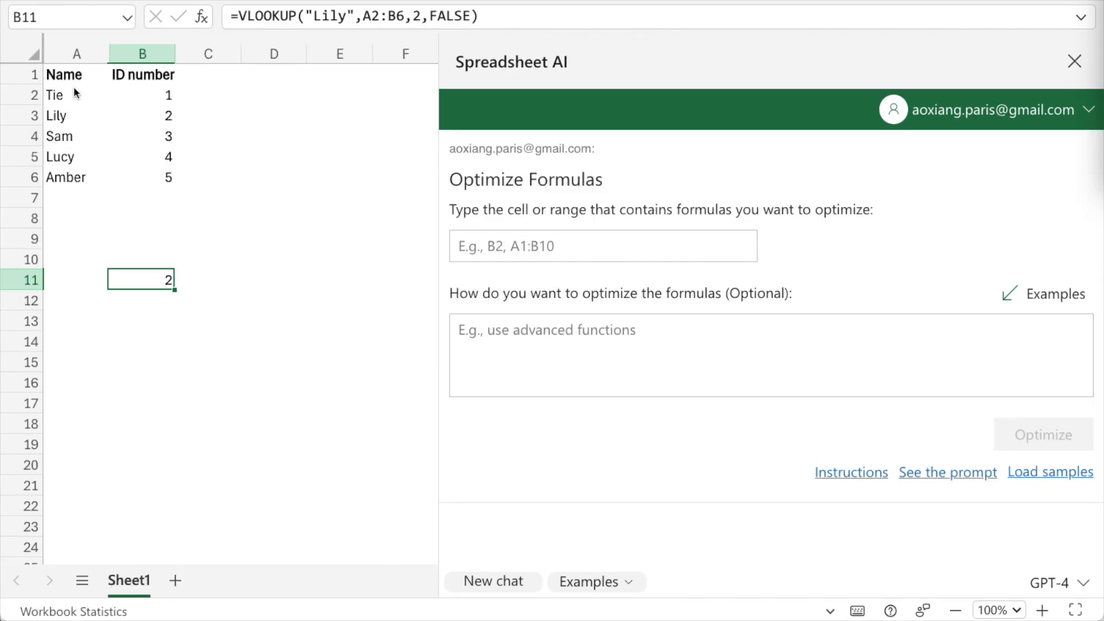
Step: Examine the name and ID number table in A1:B6 and the VLOOKUP formula in cell B11
left_click_drag(53, 73, 149, 177)
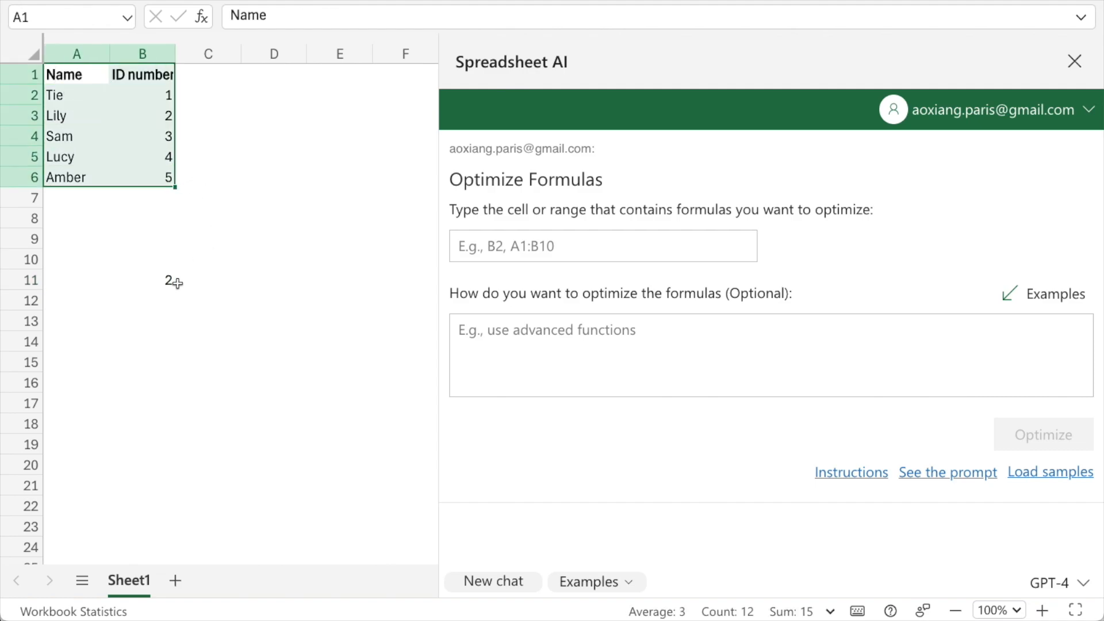
left_click(160, 281)
double_click(161, 282)
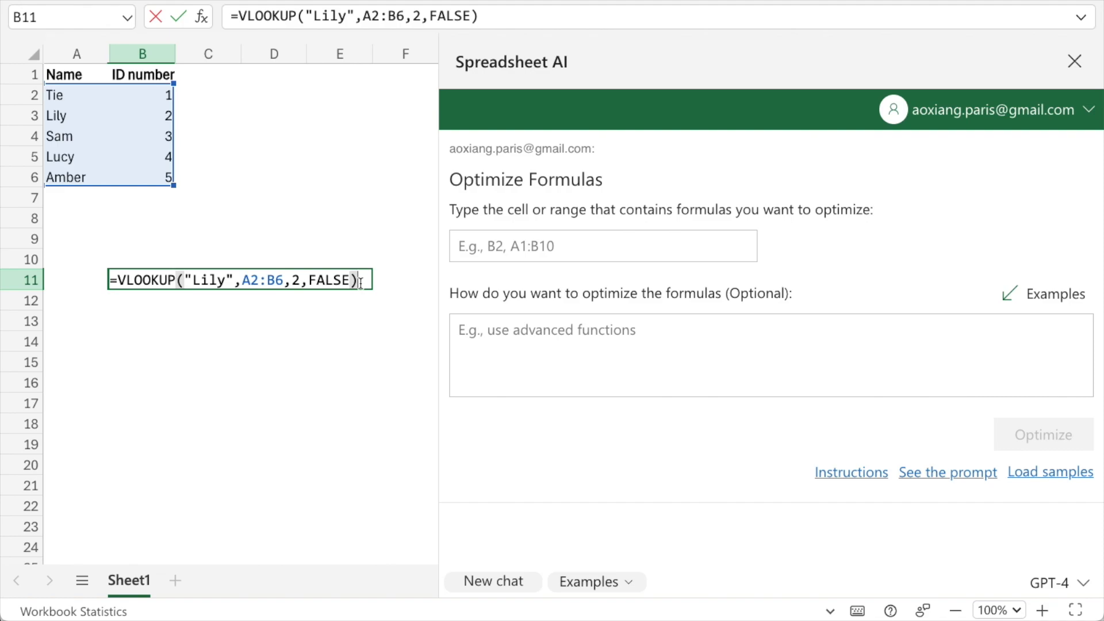
key("Return")
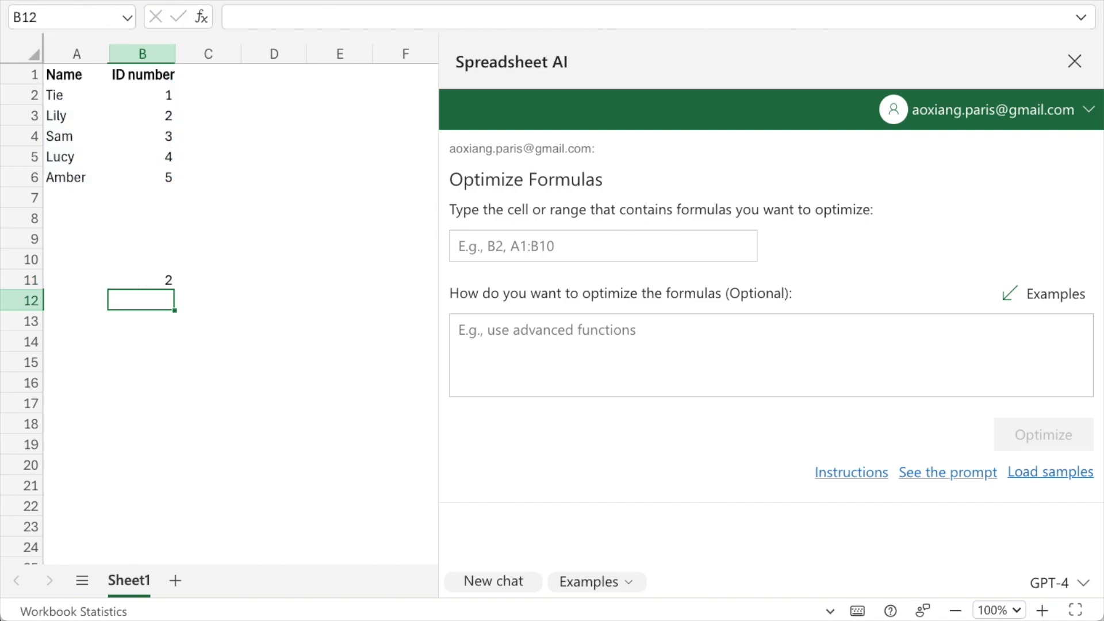
left_click(165, 280)
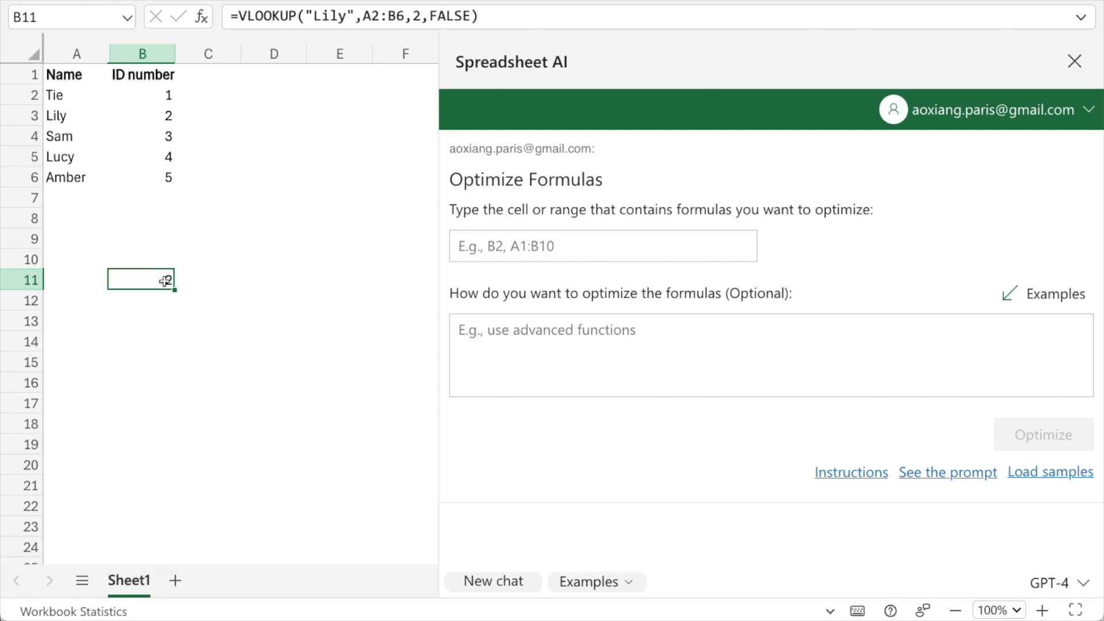
double_click(169, 281)
left_click(366, 282)
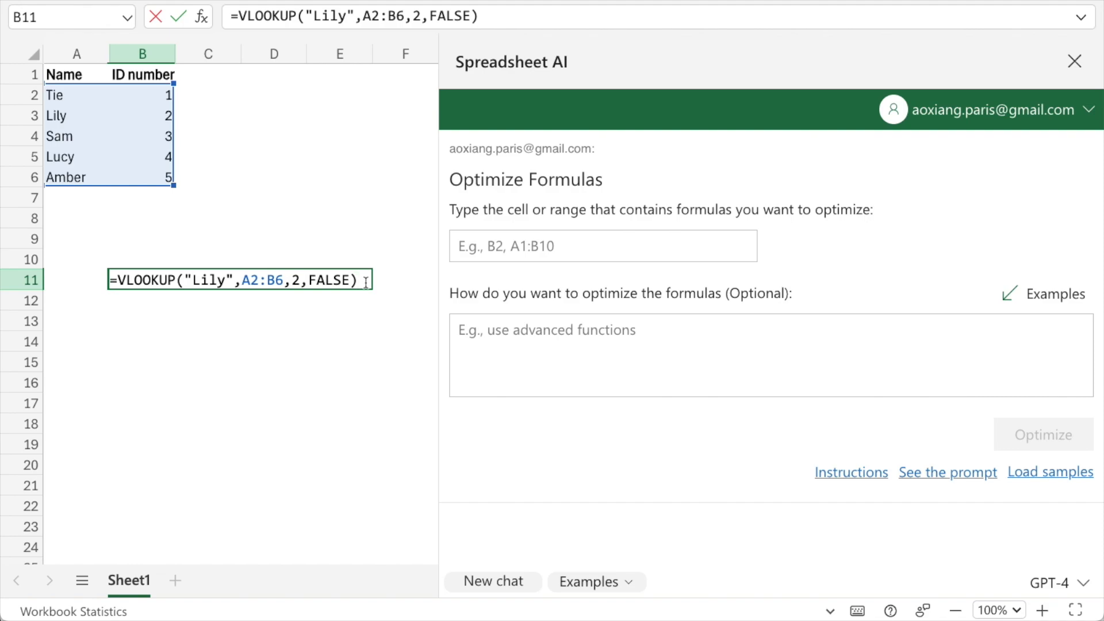
Step: Run the formula optimization on cell B11 without extra optimization instructions
left_click(494, 253)
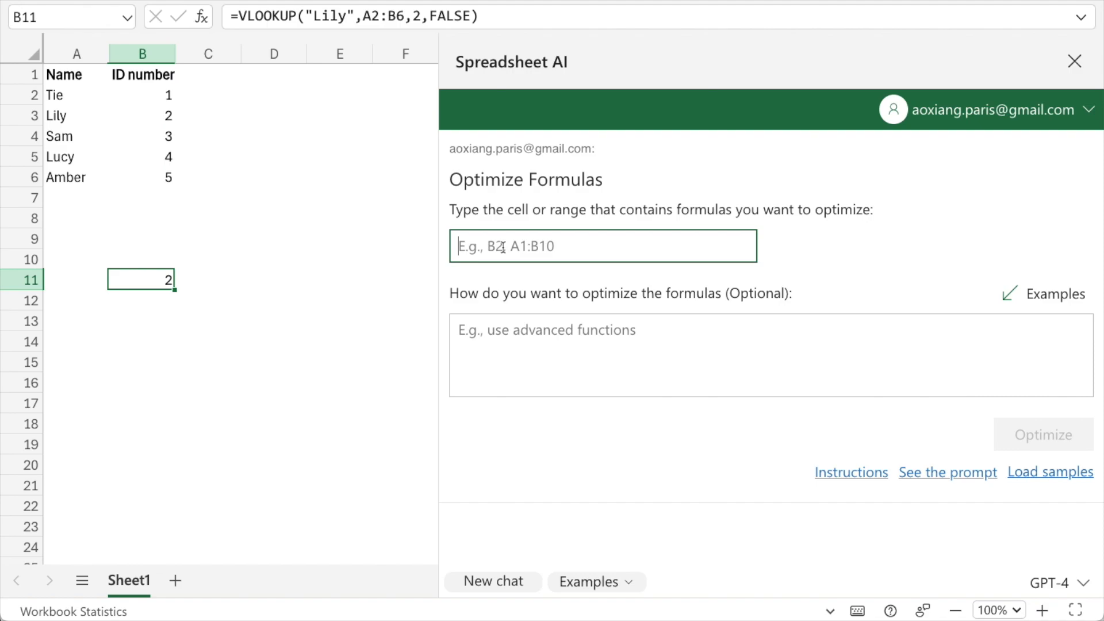
type("B11")
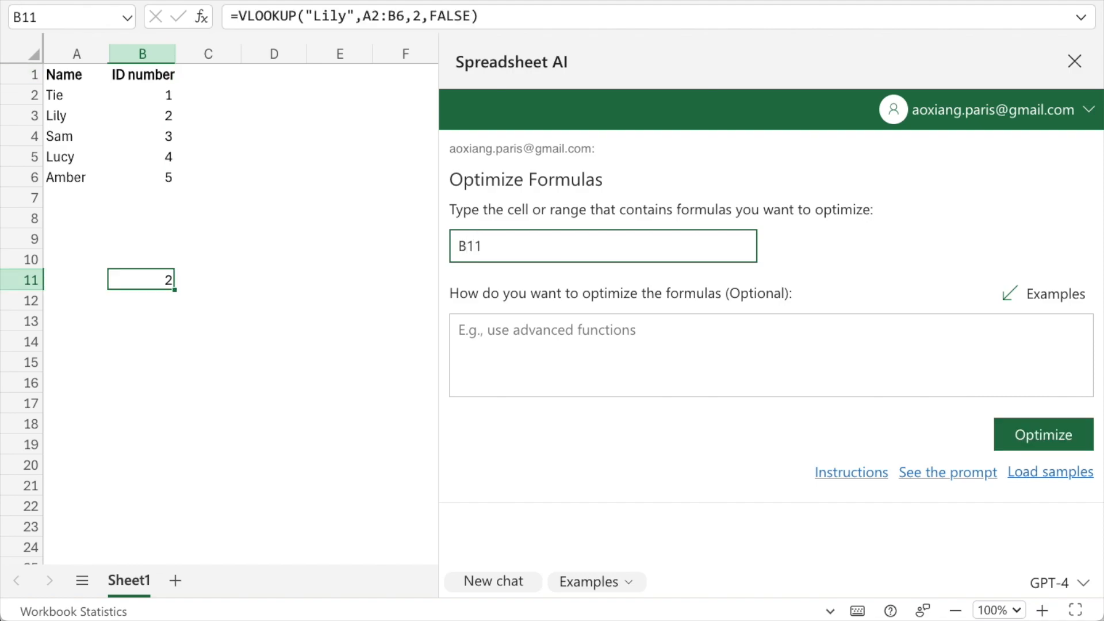
left_click(1016, 448)
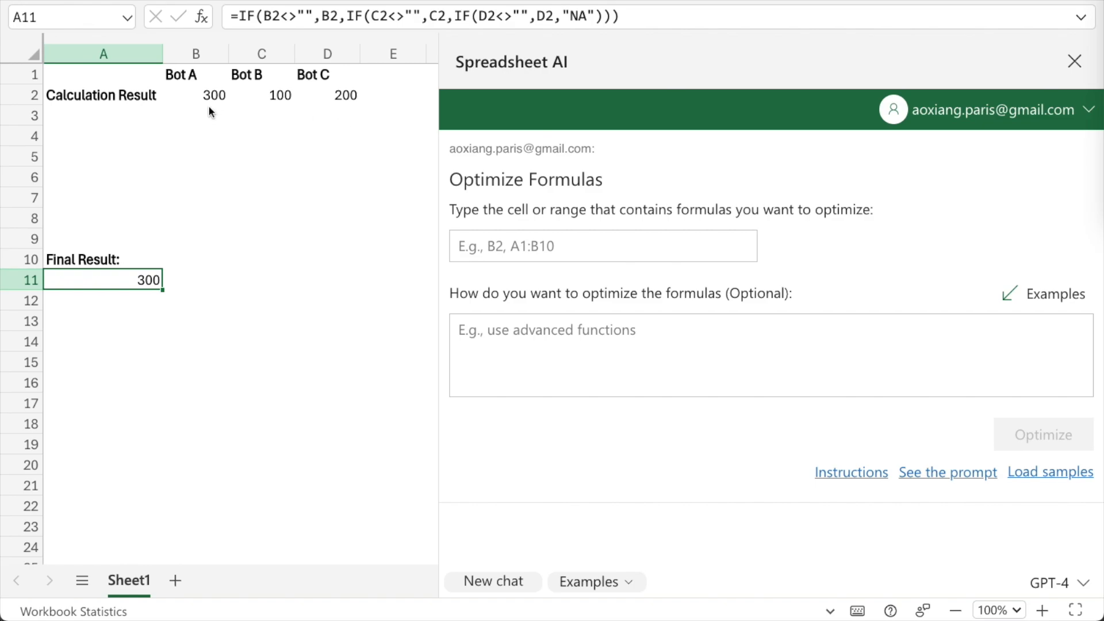
Step: Review the bot results in A1:D2 and the nested IF formula in A11, and run the formula optimization on A11
left_click_drag(115, 73, 326, 91)
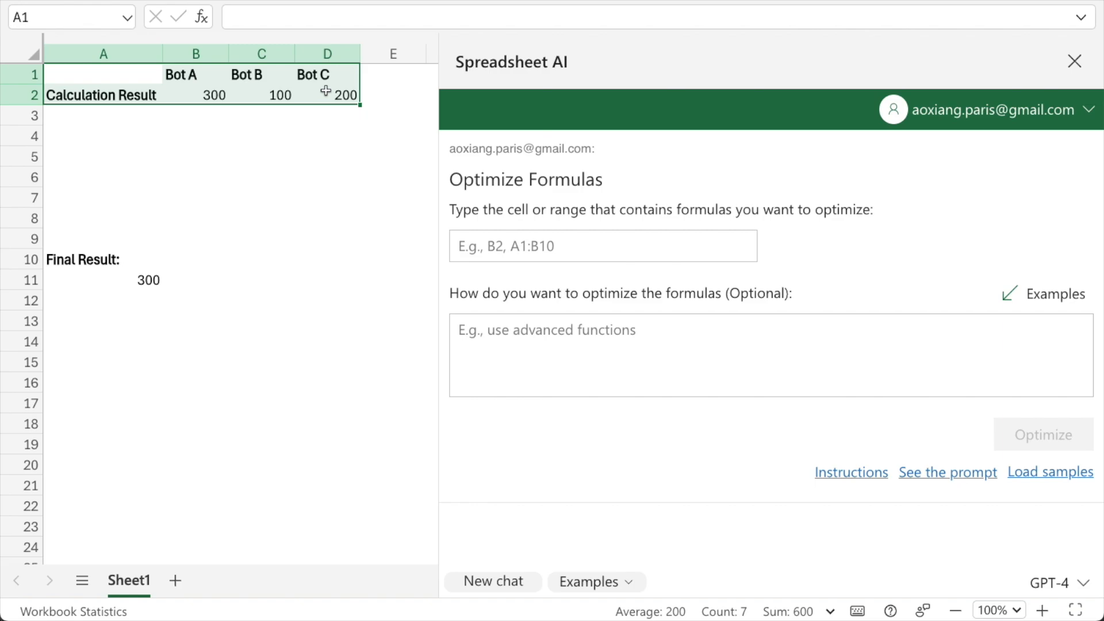
double_click(144, 280)
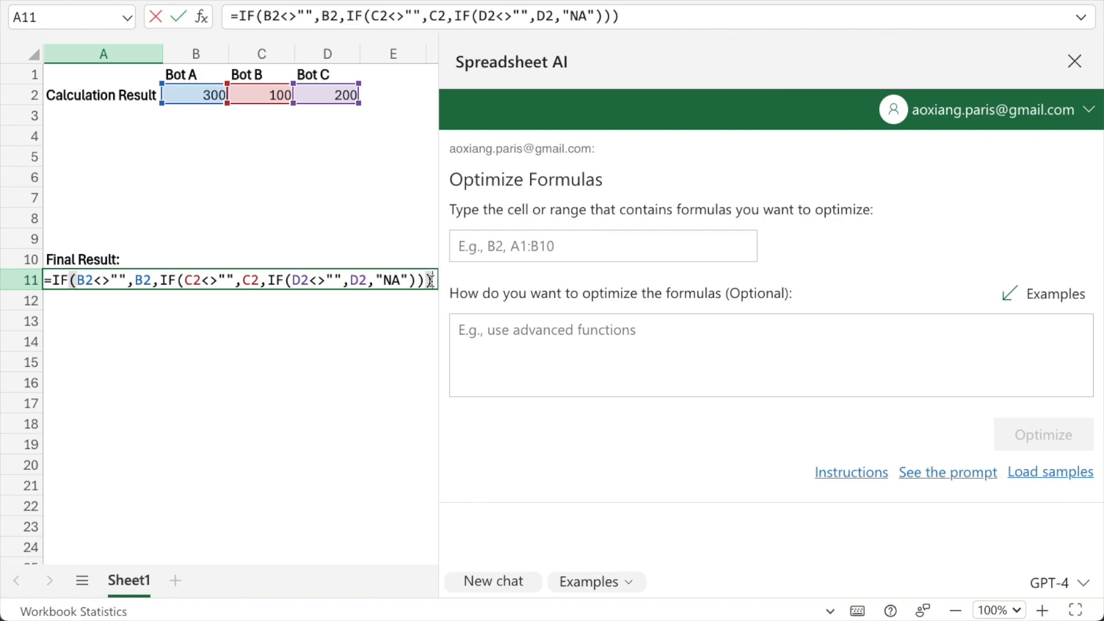
key("Return")
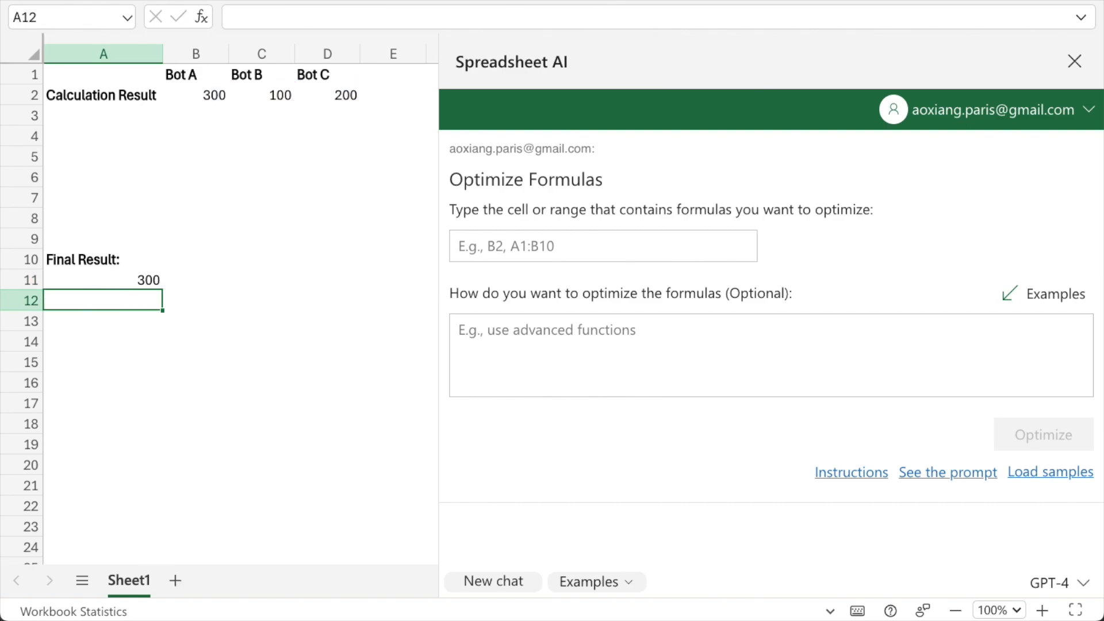
left_click(583, 256)
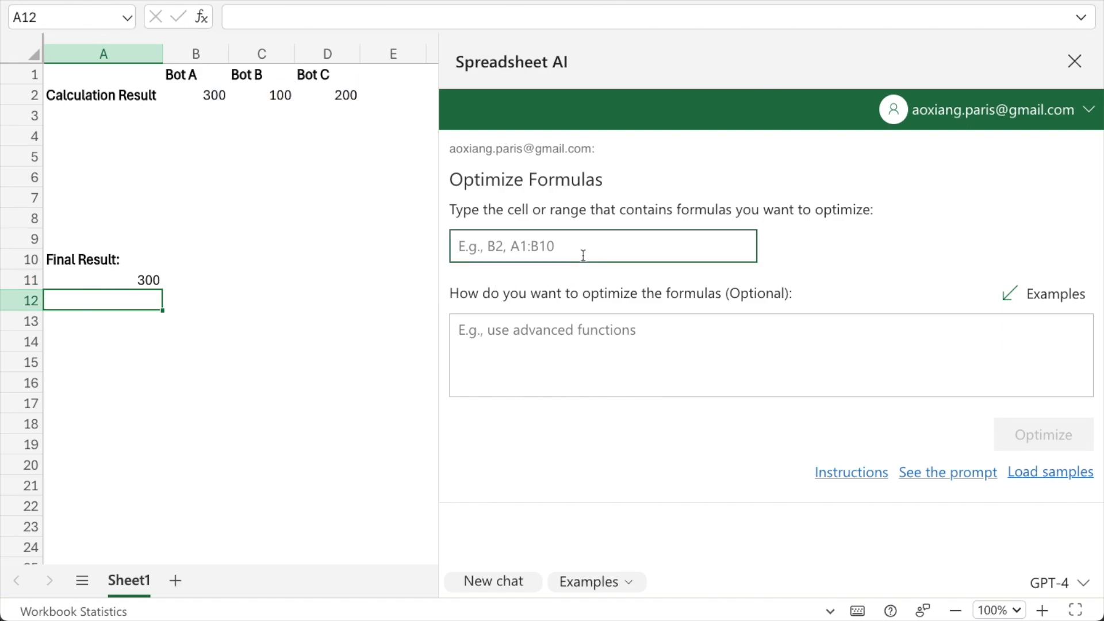
type("A11")
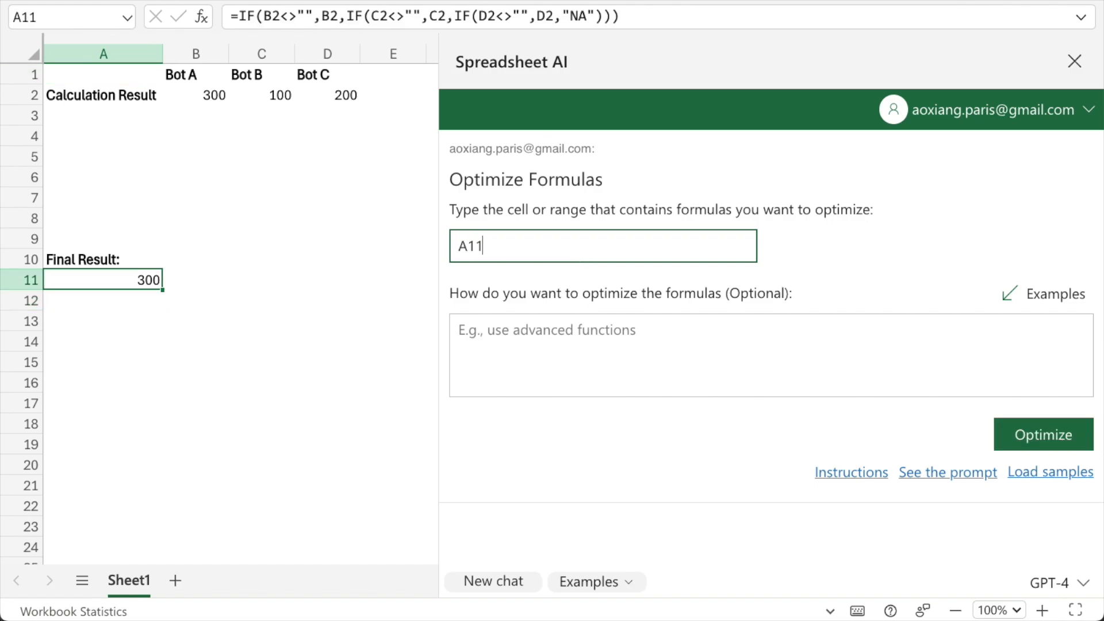
left_click(1016, 438)
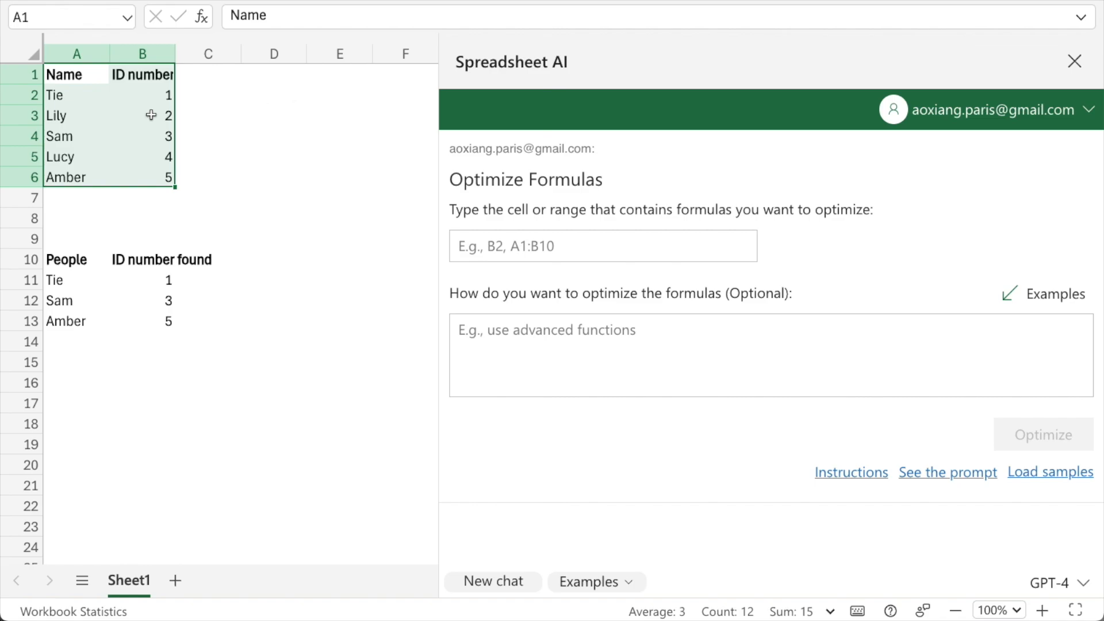
Step: Check the XLOOKUP formulas beside the listed people and run the formula optimization on range B11:B13
left_click_drag(77, 282, 77, 316)
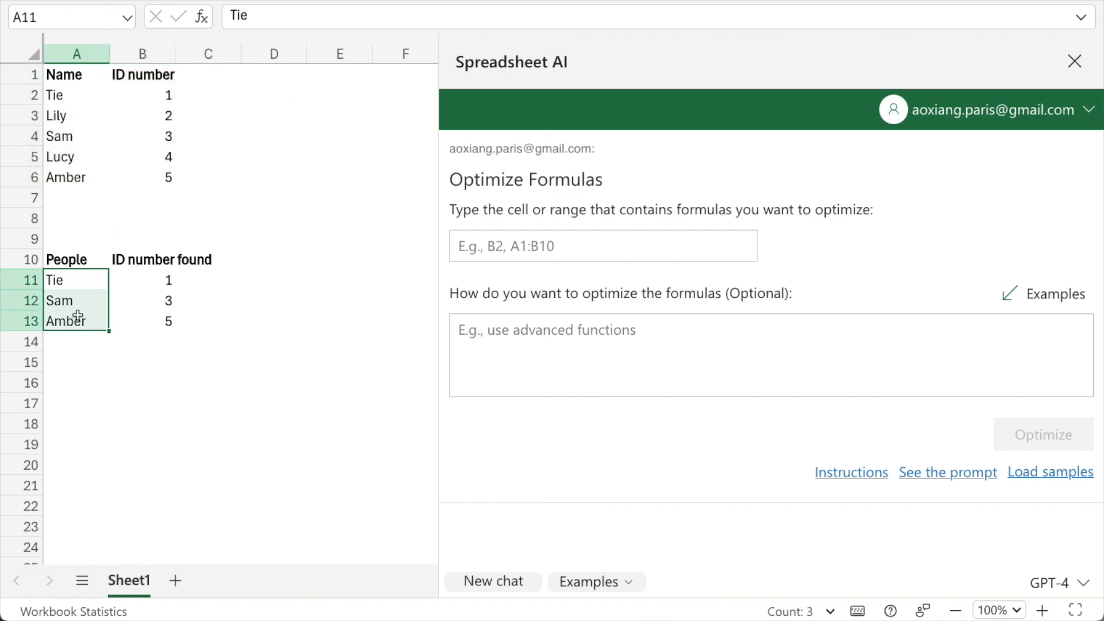
double_click(165, 278)
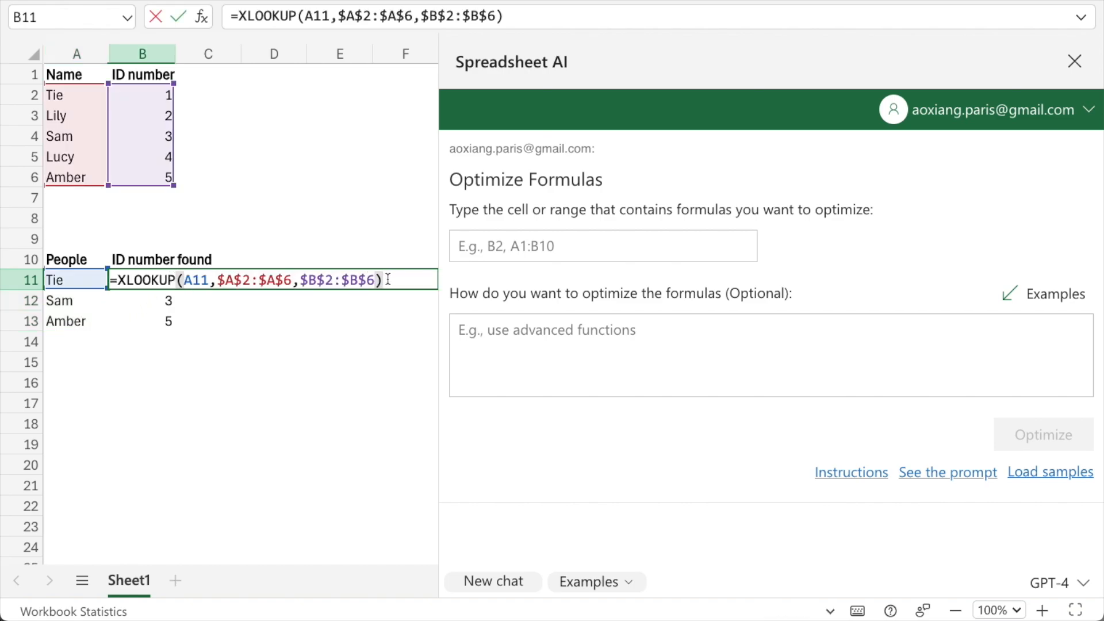
left_click(162, 300)
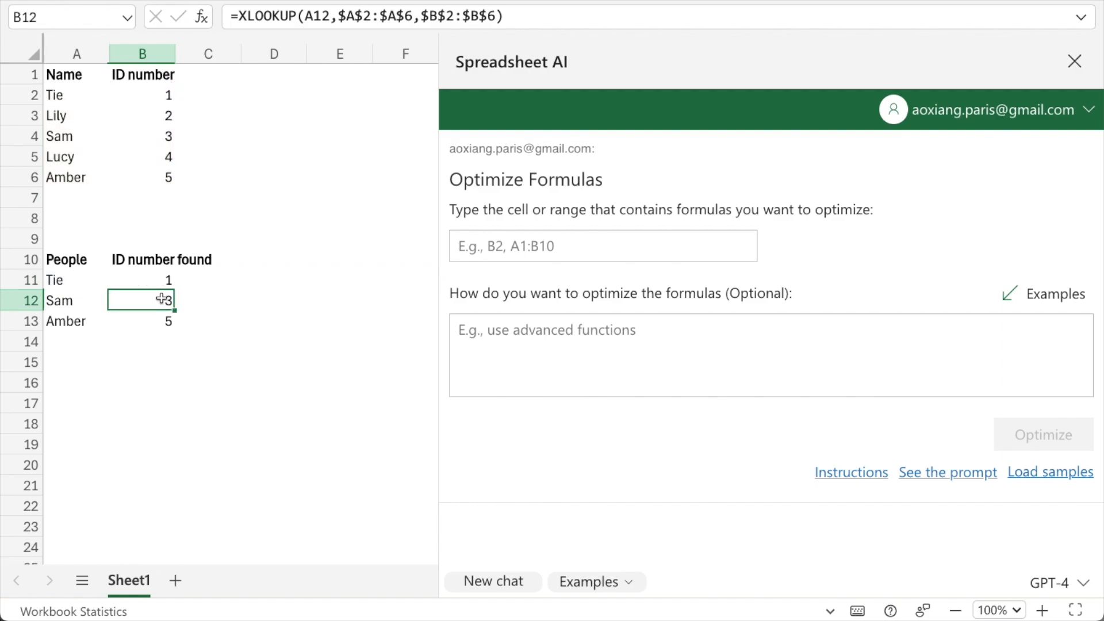
left_click(168, 320)
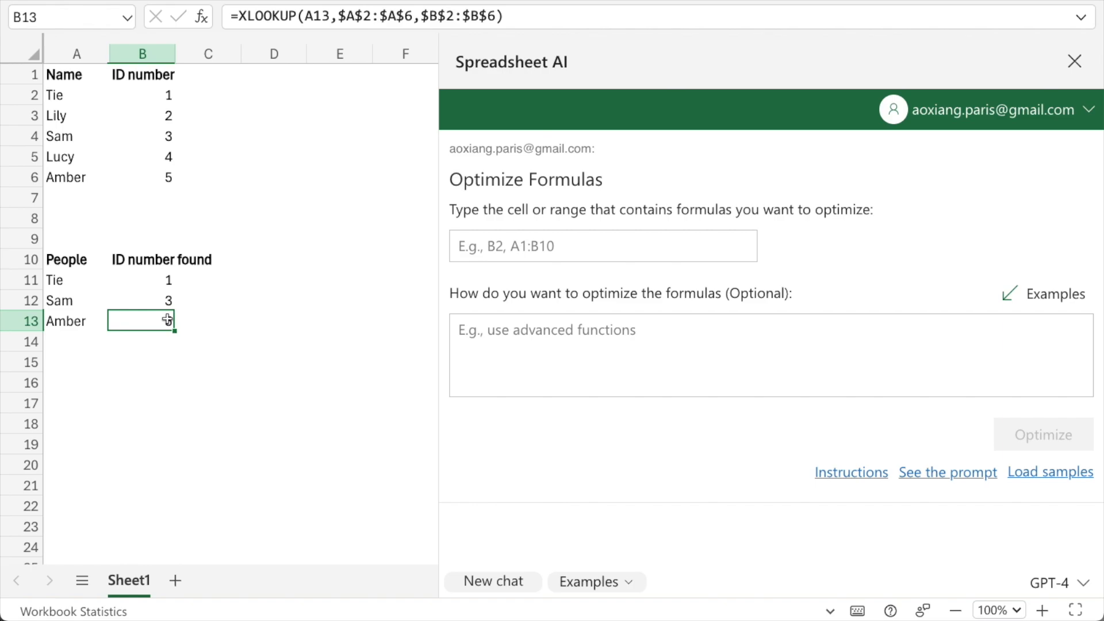
left_click(519, 247)
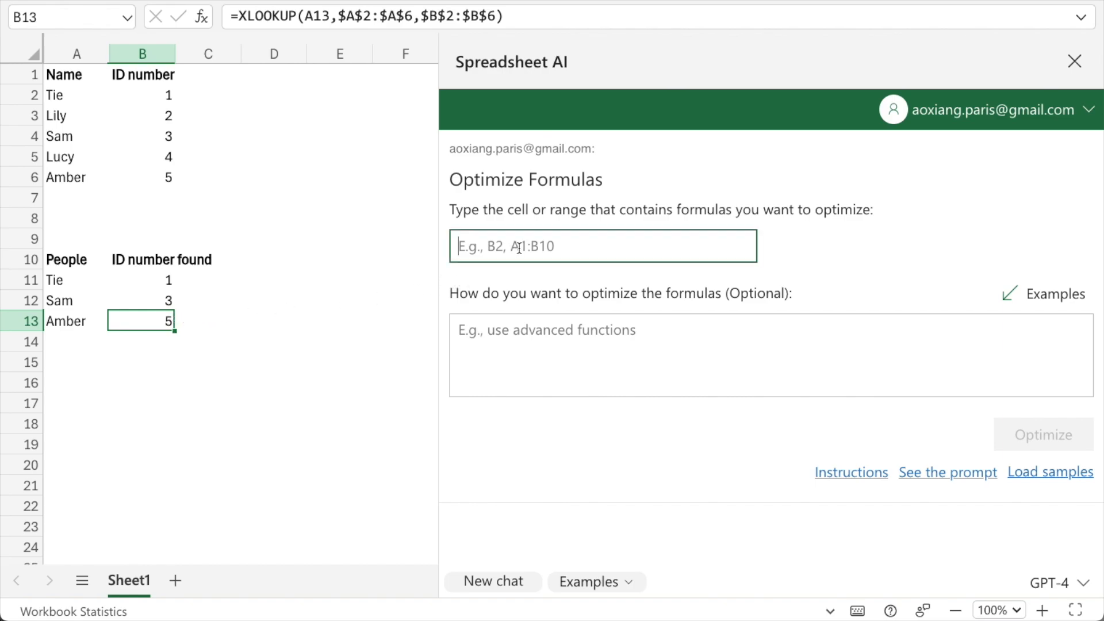
type("B11:B13")
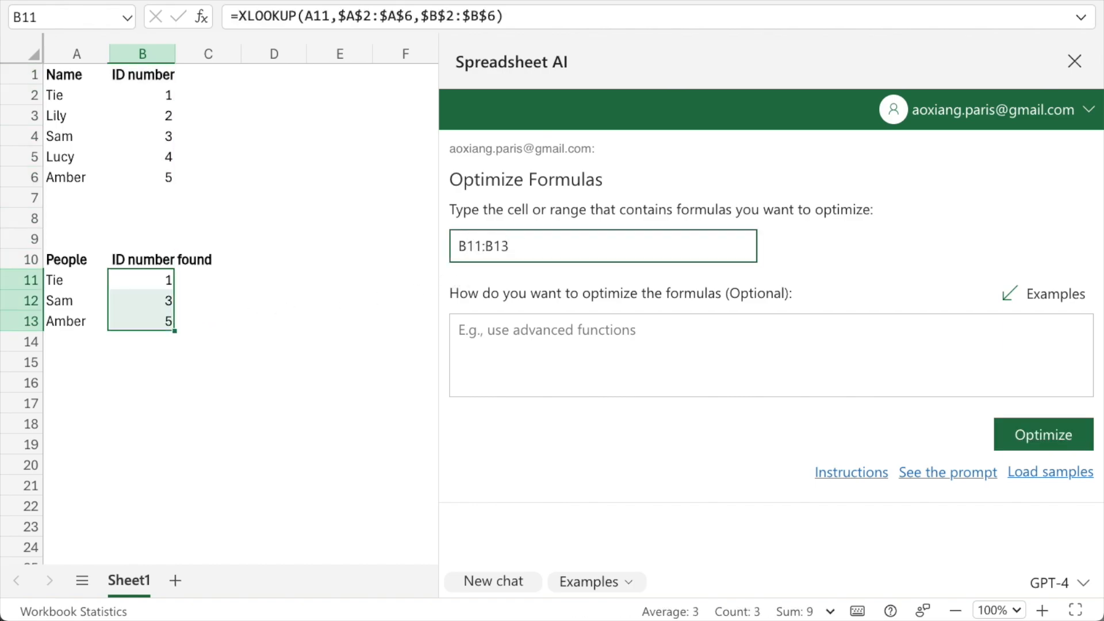
left_click(1001, 447)
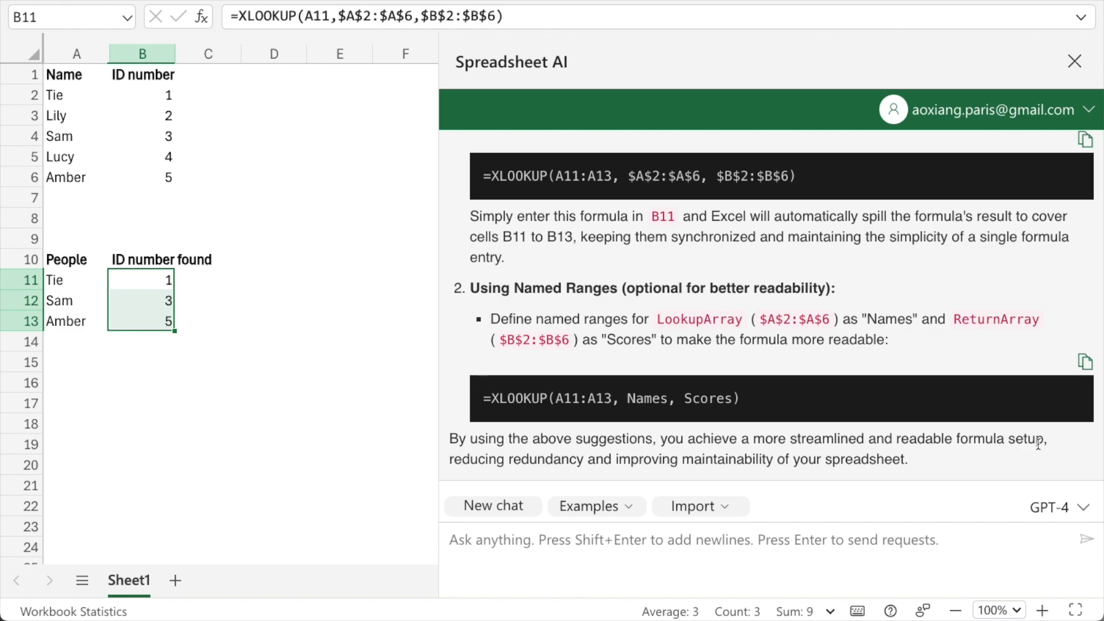
Step: Ask the AI chat the follow-up question "is the array formula more efficient?"
type("is the ")
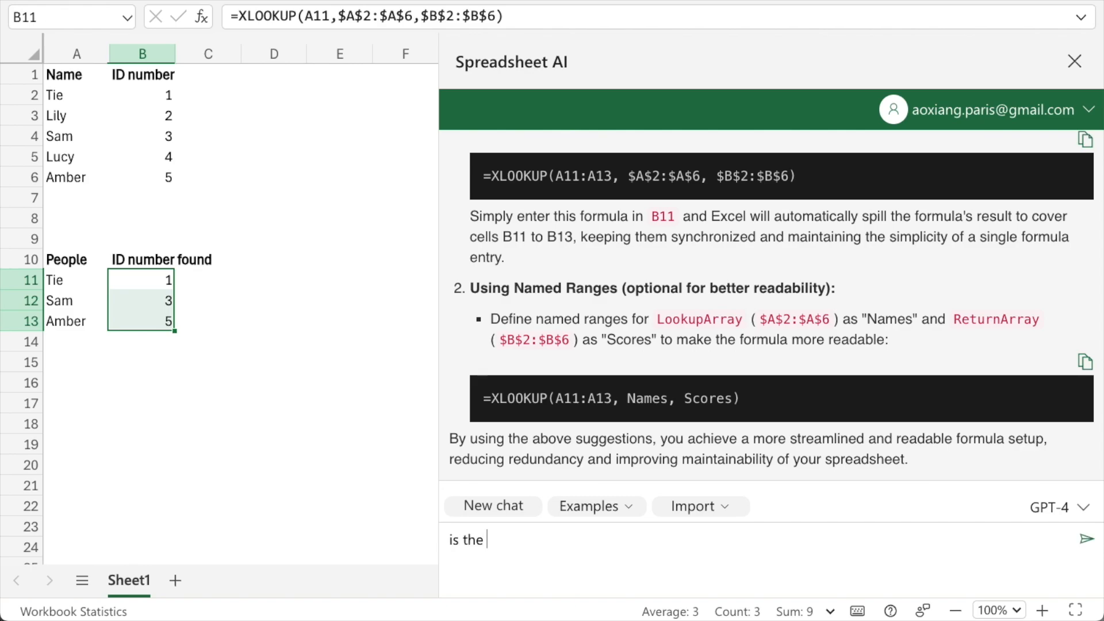
type("array formula more e")
type("fficient?")
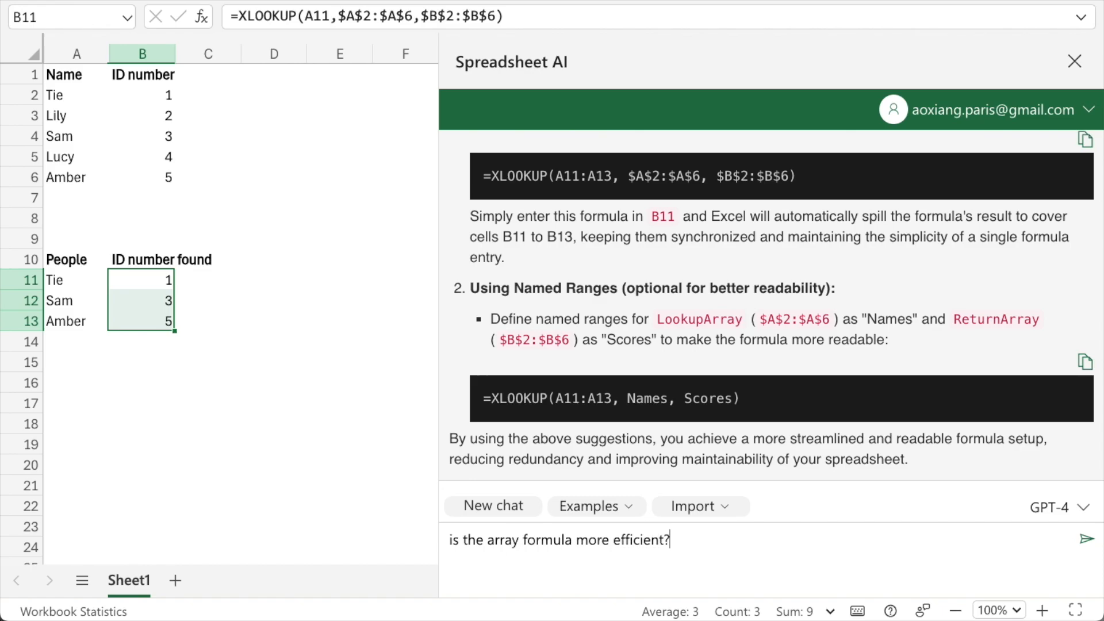
key("Return")
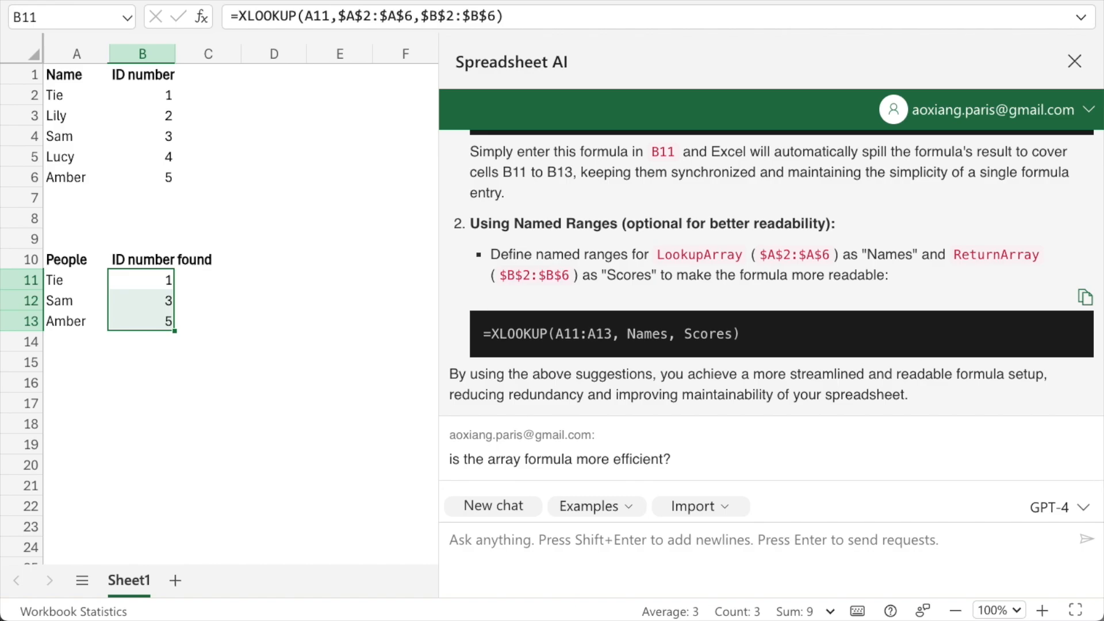